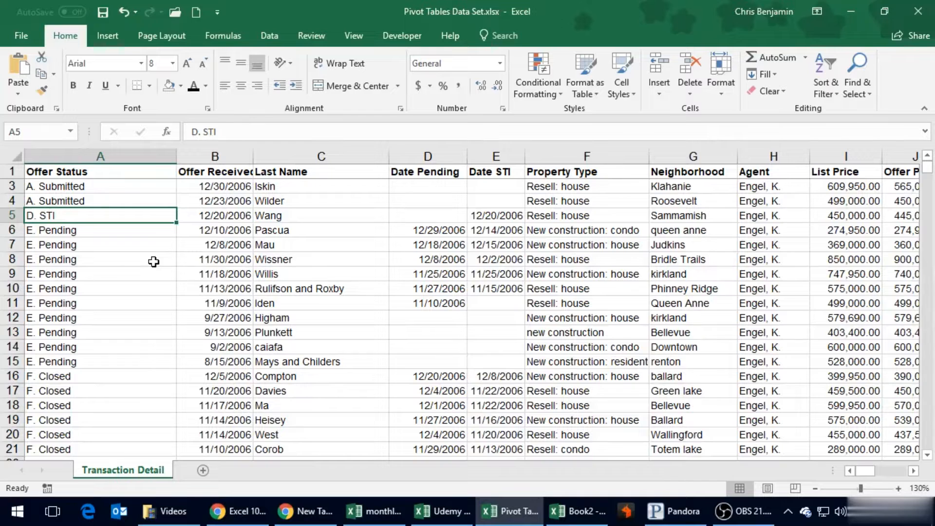
Create a PivotTable on a new worksheet from the range A1:R827 of the Transaction Detail sheet
scroll(154, 261, "down", 6)
scroll(153, 261, "up", 5)
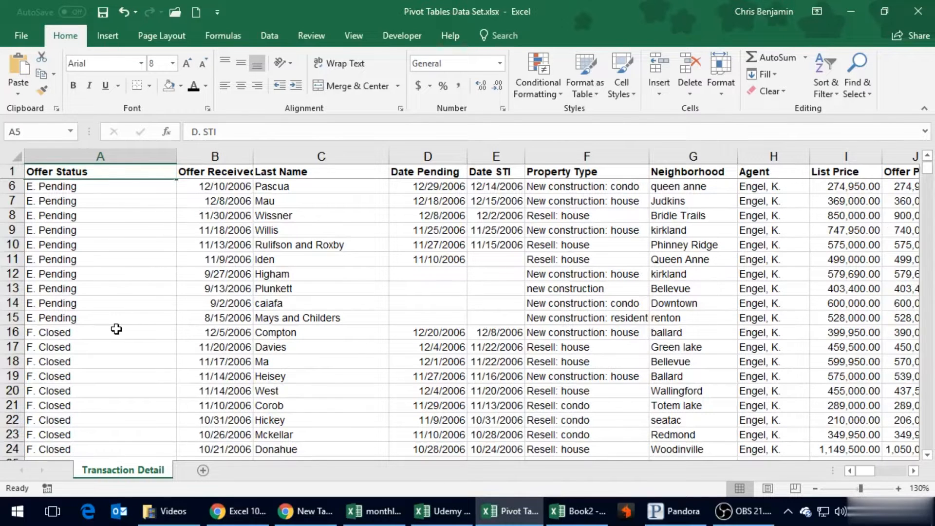
left_click(108, 38)
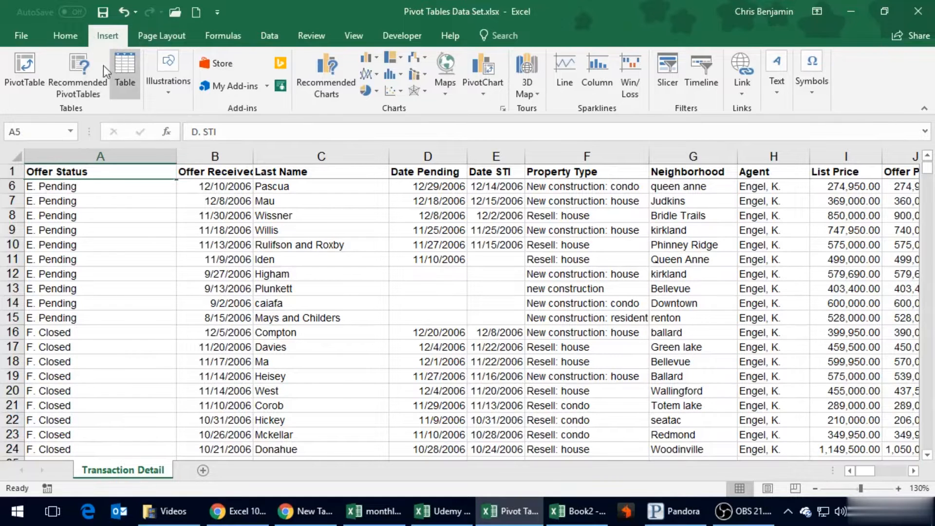
left_click(22, 69)
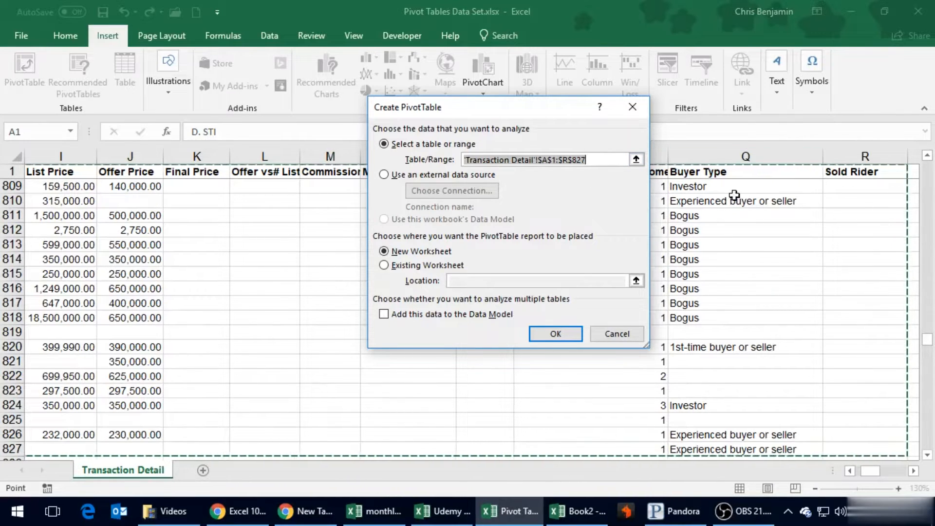
left_click(636, 158)
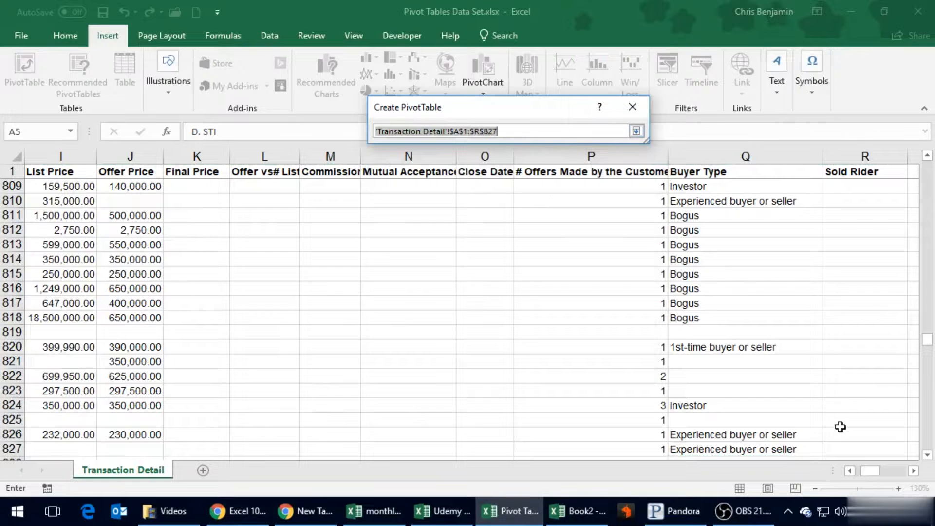
scroll(837, 409, "down", 2)
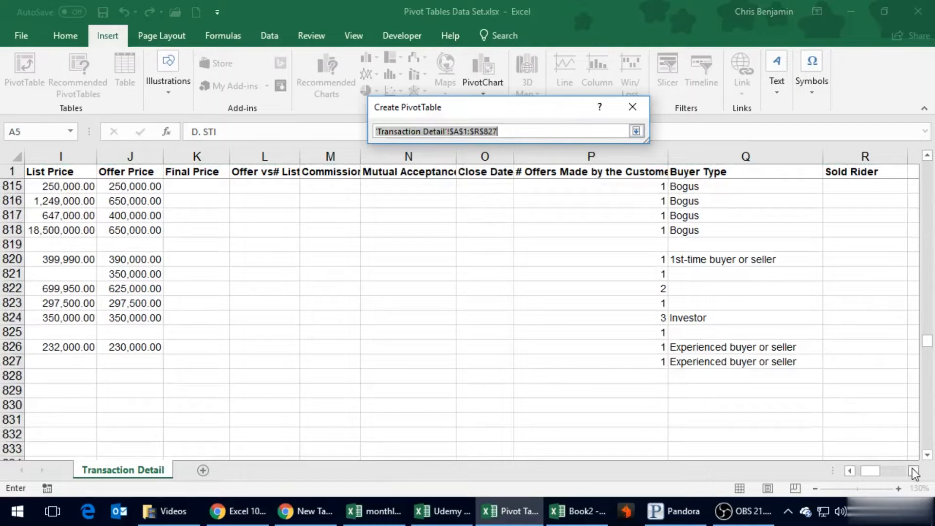
scroll(912, 471, "right", 6)
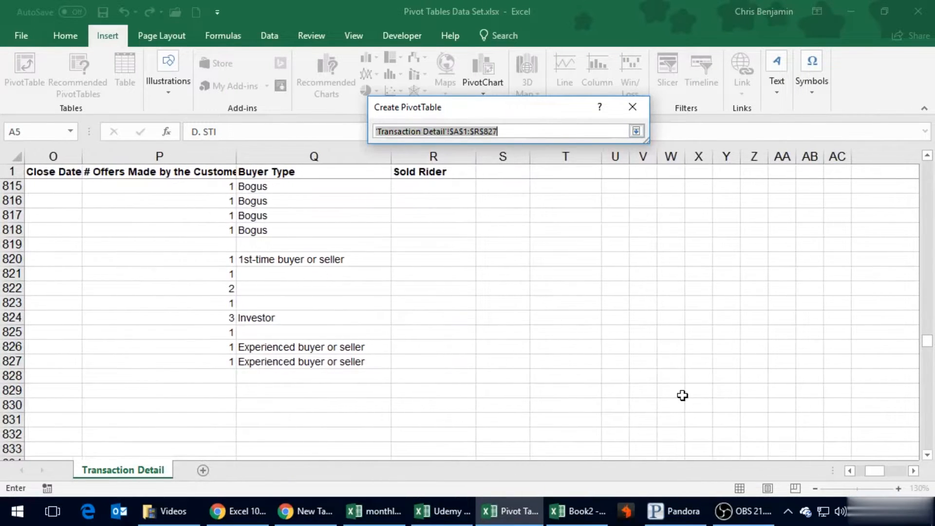
scroll(682, 395, "down", 3)
scroll(682, 395, "up", 4)
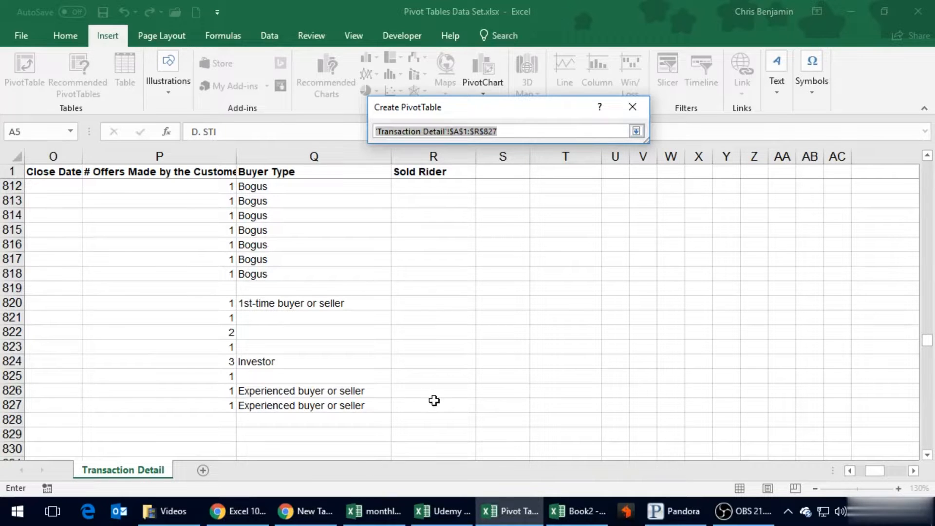
left_click_drag(434, 401, 37, 125)
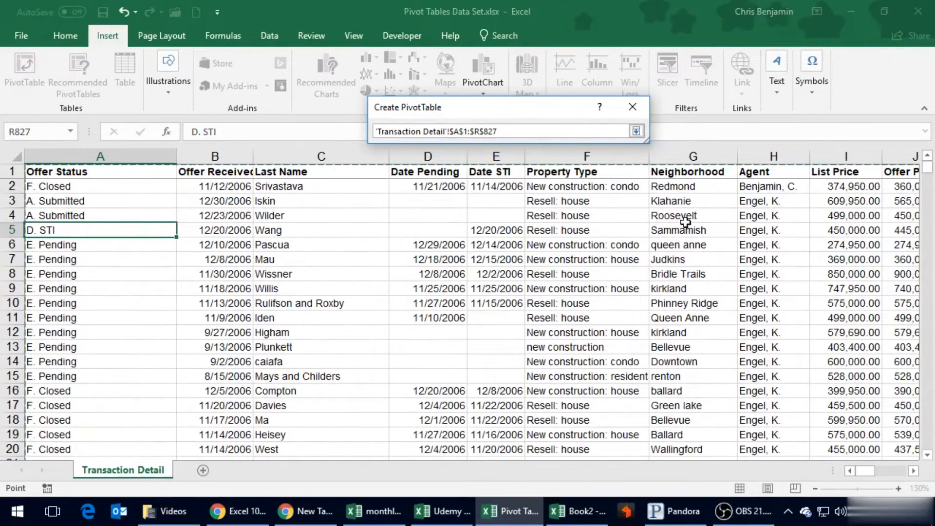
left_click(636, 130)
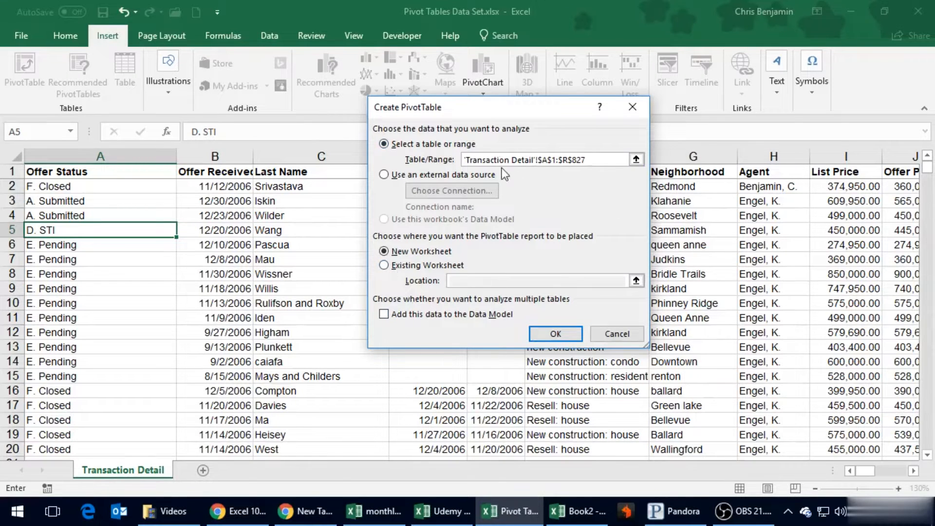
left_click(556, 338)
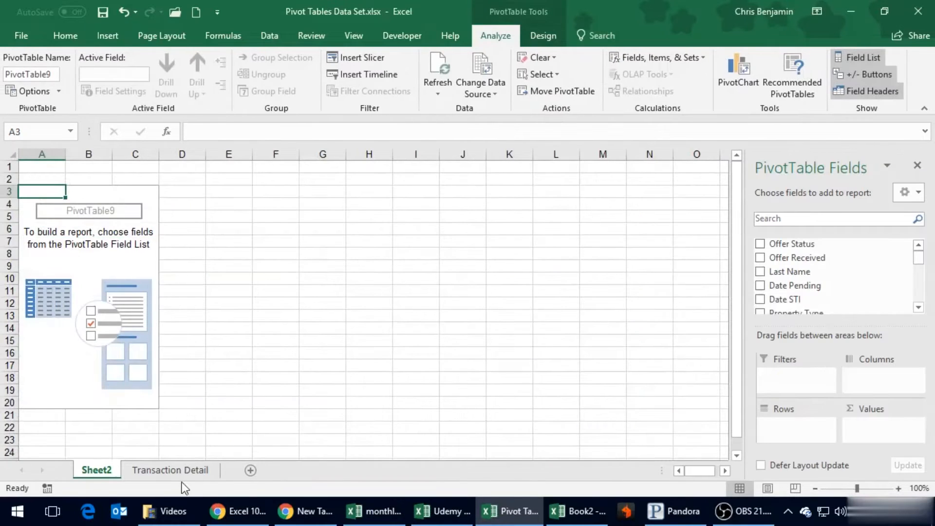
Examine the source columns on the Transaction Detail sheet, moving across row 3 from Offer Status to Mutual Acceptance and back to Neighborhood
left_click(170, 470)
left_click(189, 470)
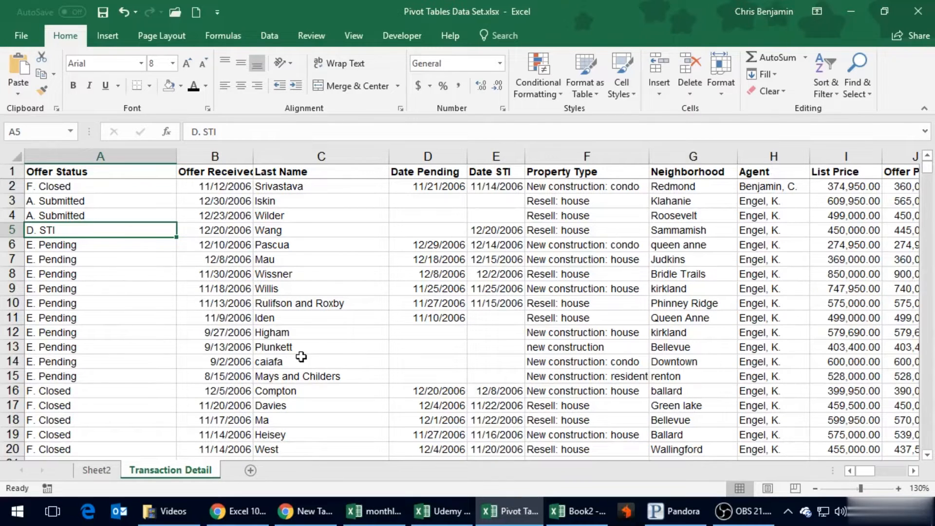
left_click(312, 316)
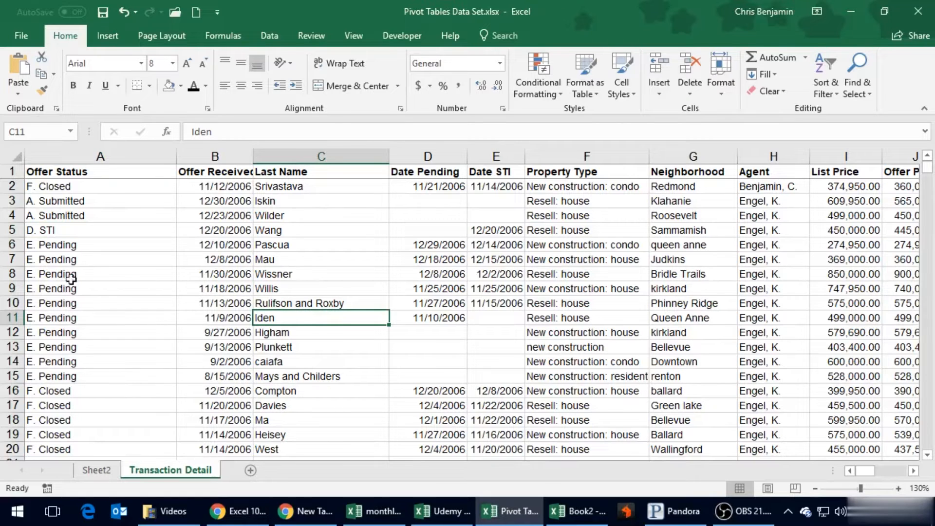
left_click(849, 306)
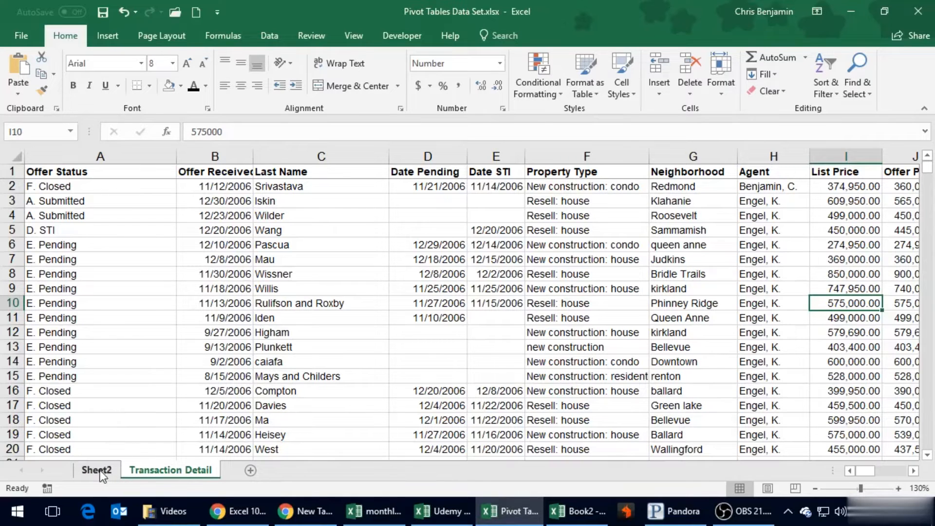
left_click(66, 199)
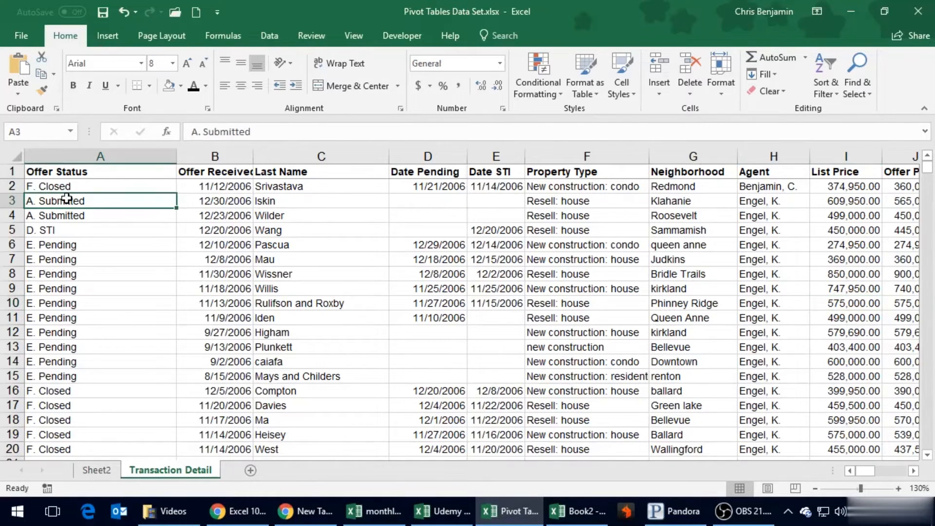
key("Right")
key("Right")
key("Right")
key("Right")
key("Right")
key("Right")
key("Right")
key("Right")
key("Right")
key("Right")
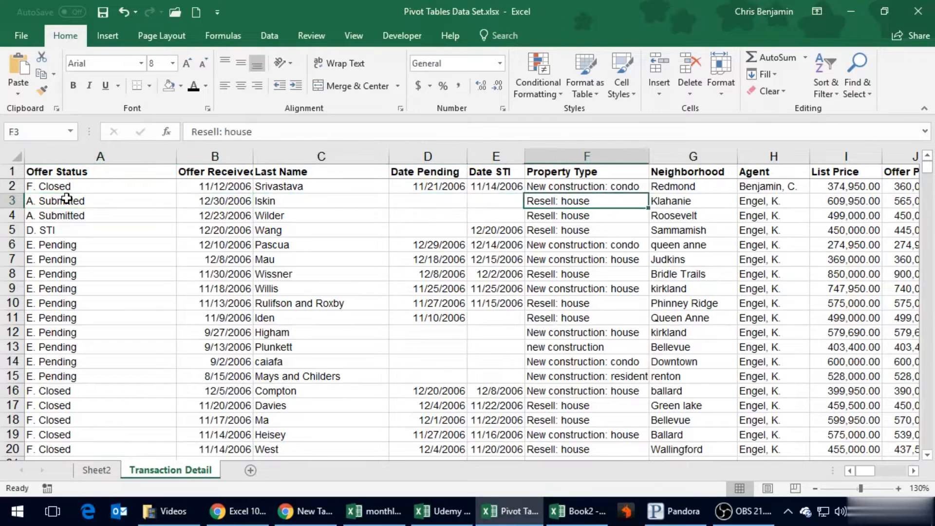
key("Right")
key("Left")
key("Left")
key("Left")
key("Left")
key("Left")
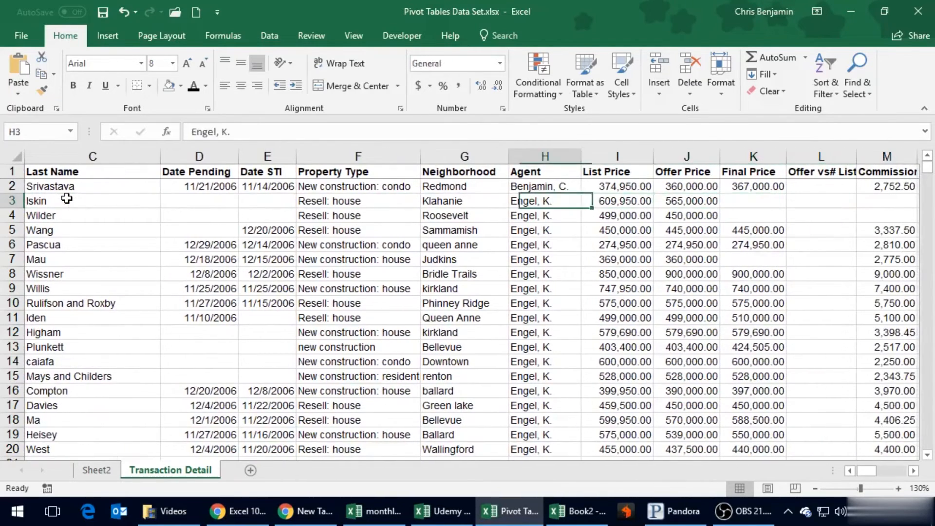
key("Right")
key("Right")
key("Right")
key("Right")
key("Right")
key("Right")
key("Right")
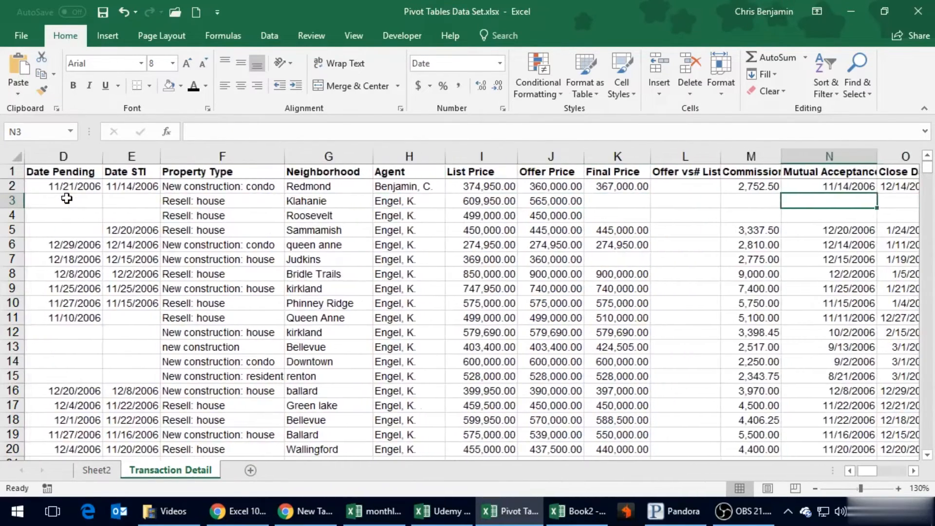
key("Left")
key("Left")
key("Left")
key("Left")
key("Left")
key("Left")
key("Left")
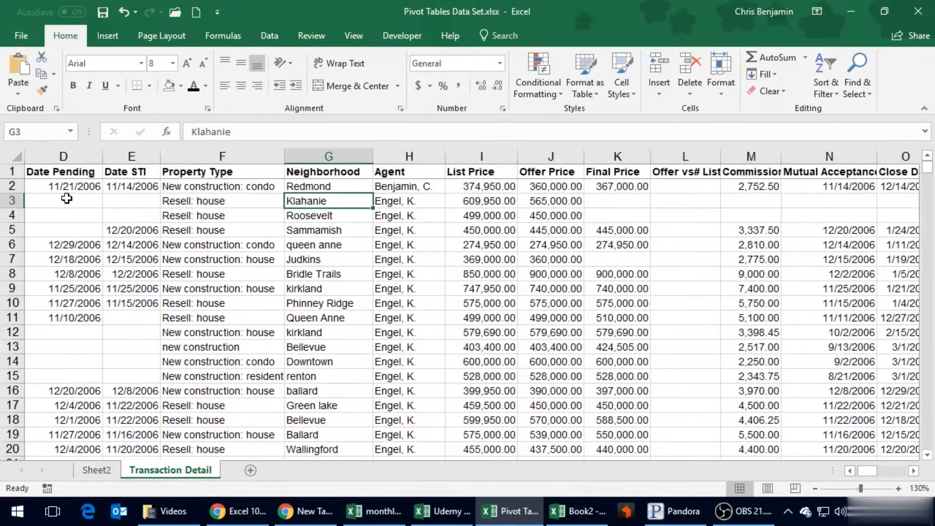
Return to Sheet2 and compare the field list display with cells selected inside and outside the empty PivotTable area
left_click(92, 469)
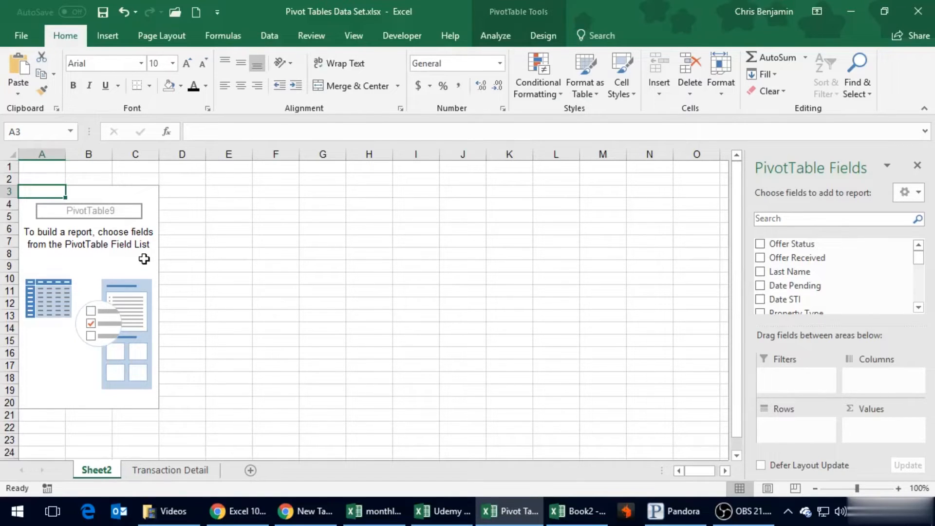
left_click(108, 259)
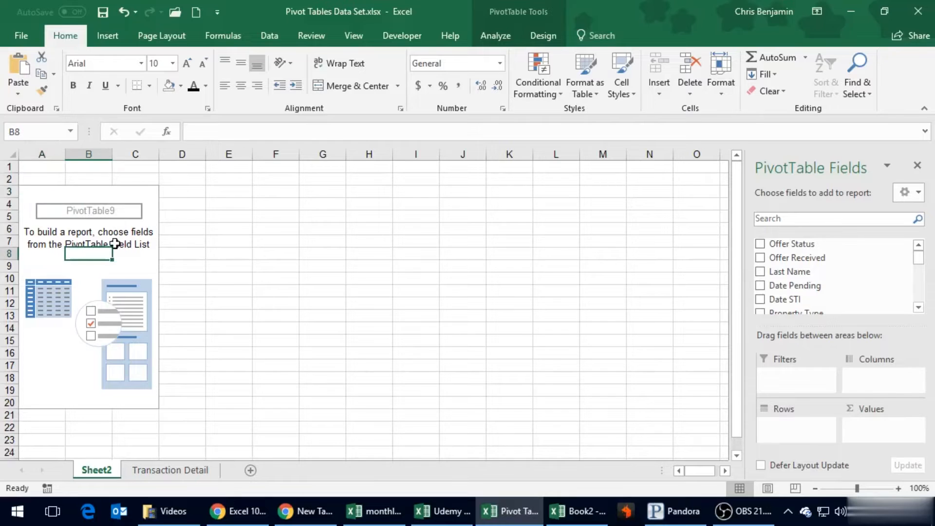
left_click(351, 229)
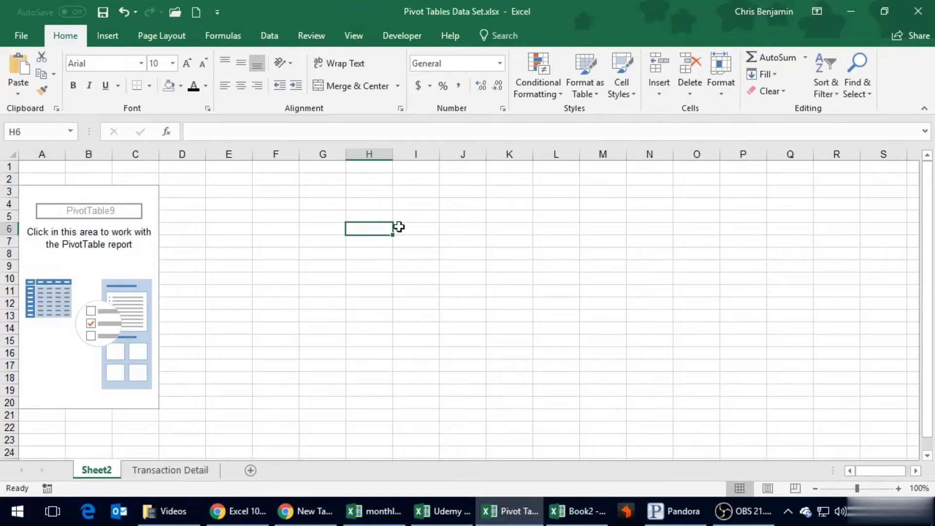
left_click(115, 264)
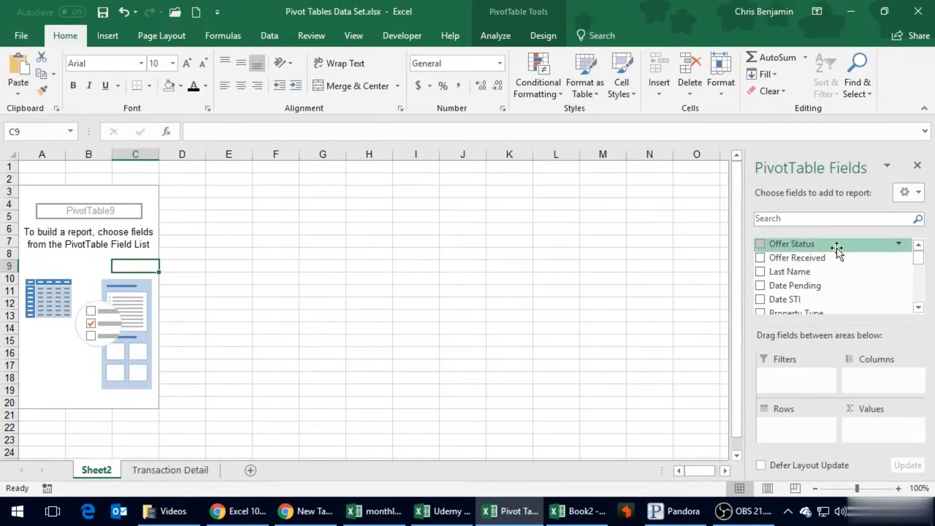
Compare the column headings on the Transaction Detail sheet with the fields offered for the PivotTable on Sheet2
left_click(171, 470)
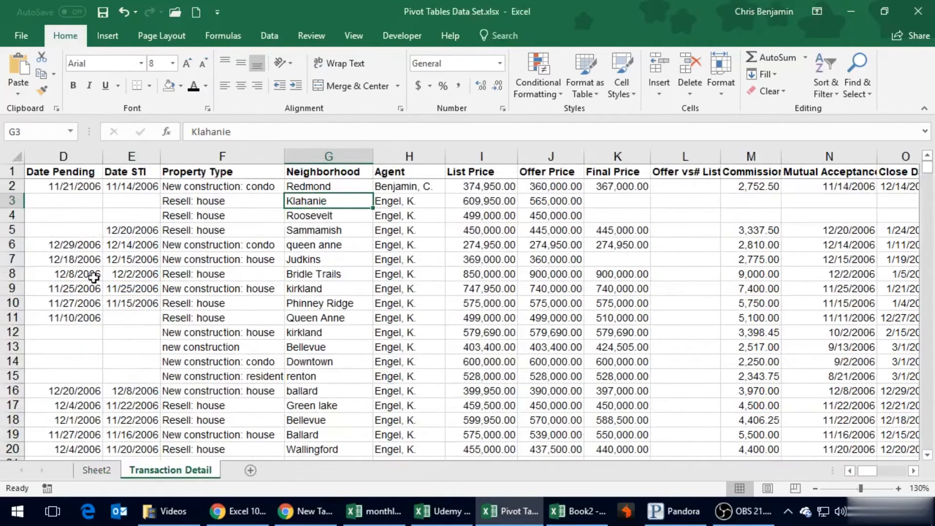
left_click(98, 470)
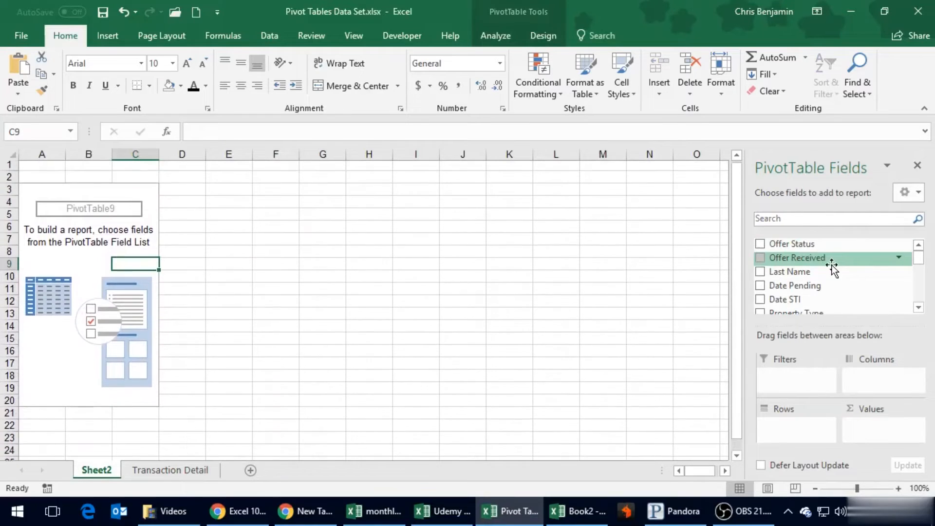
mouse_move(916, 263)
left_mouse_down()
mouse_move(923, 320)
mouse_move(912, 257)
left_mouse_up()
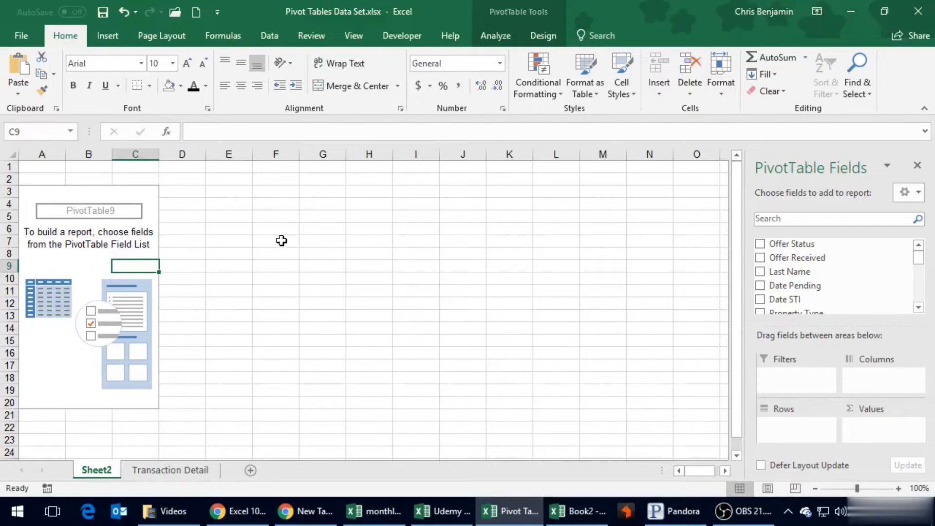
left_click_drag(282, 241, 282, 329)
left_click(318, 238)
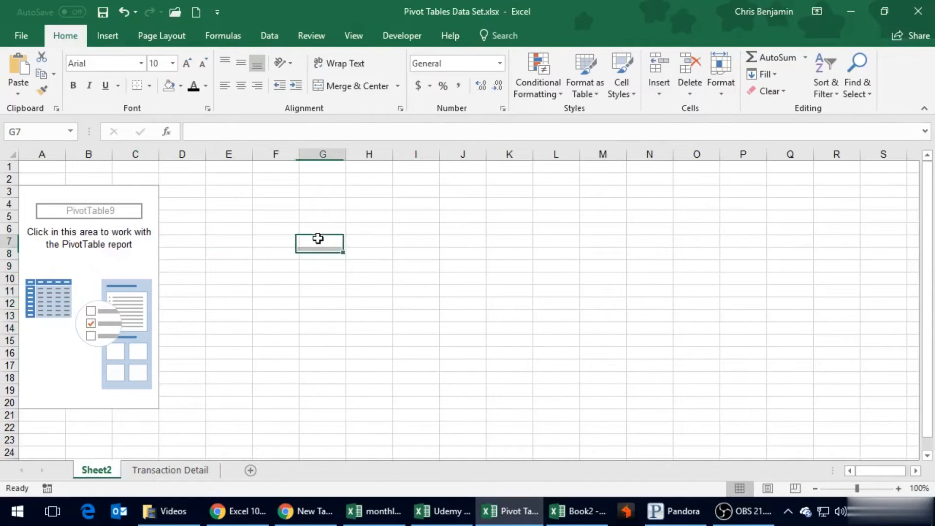
left_click_drag(318, 238, 340, 327)
Add the Agent field to the rows of the PivotTable on Sheet2
left_click(77, 264)
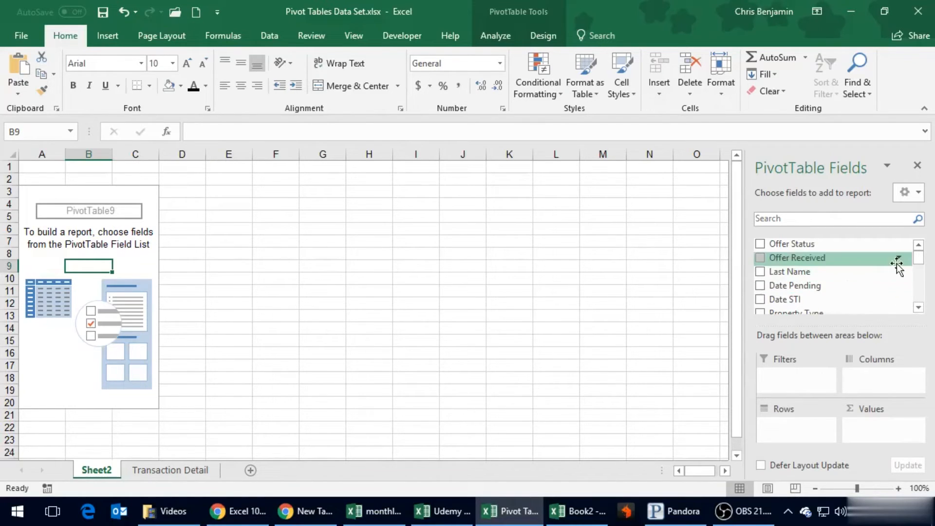
left_click(918, 308)
left_click(918, 308)
left_click(918, 308)
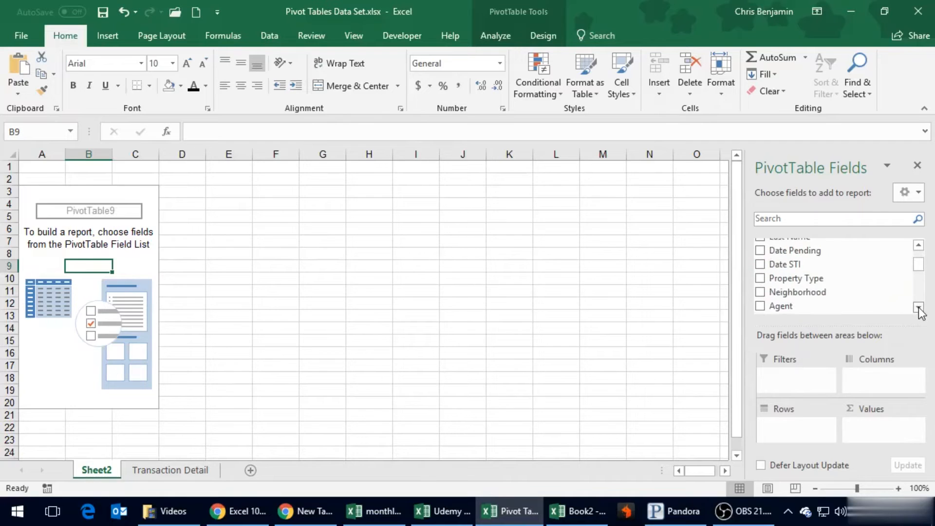
left_click(919, 308)
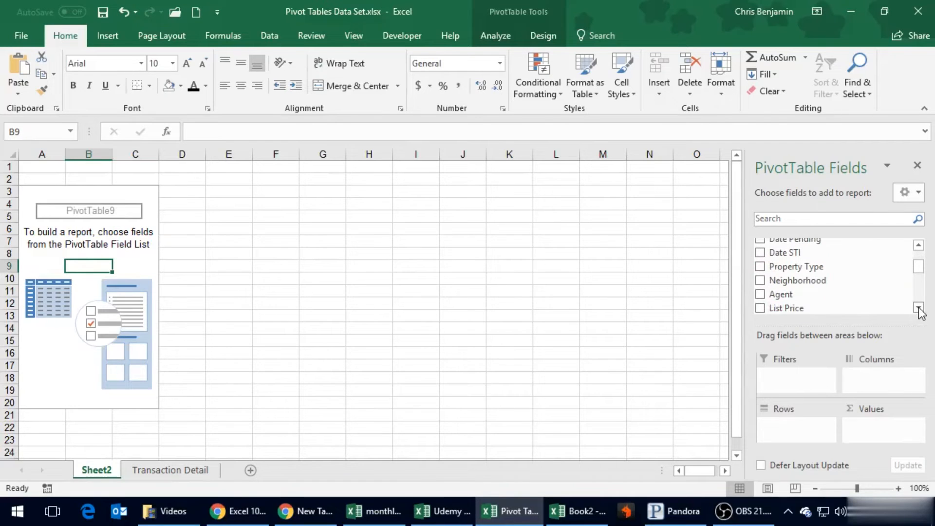
left_click(761, 295)
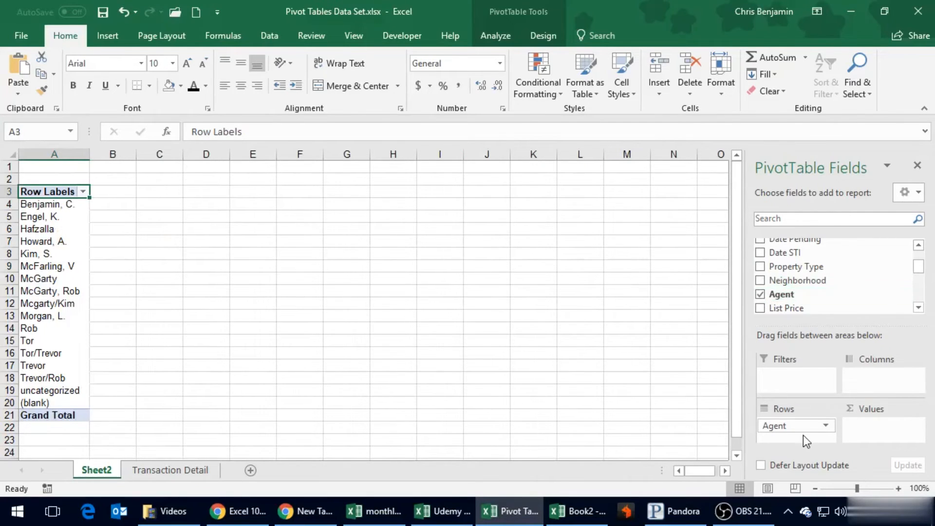
mouse_move(799, 432)
left_mouse_down()
mouse_move(799, 297)
mouse_move(803, 363)
mouse_move(822, 421)
mouse_move(876, 397)
mouse_move(832, 426)
mouse_move(808, 428)
left_mouse_up()
Add the Commission field to the PivotTable values as a sum for each agent
left_click_drag(917, 307, 917, 309)
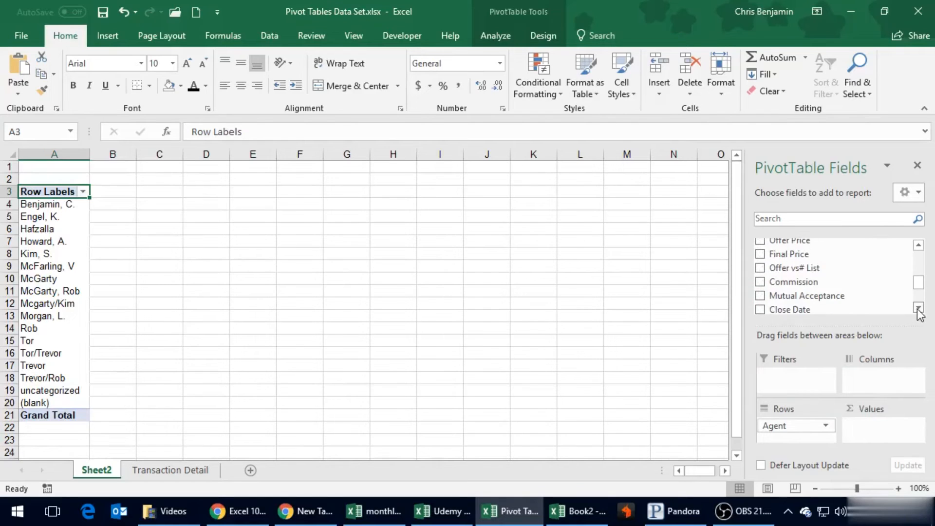
left_click(759, 281)
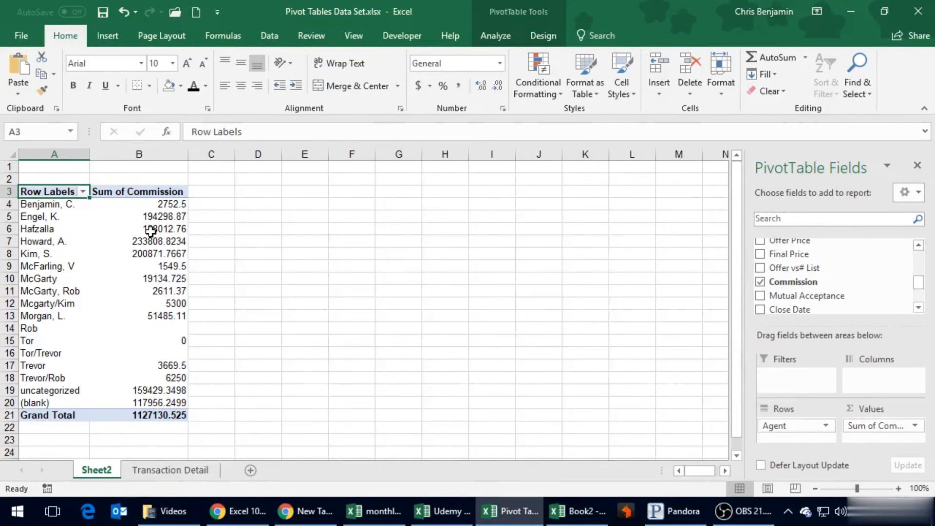
mouse_move(150, 231)
mouse_move(174, 204)
Apply the Accounting number format with dollar signs to the whole Sum of Commission column
left_click(144, 153)
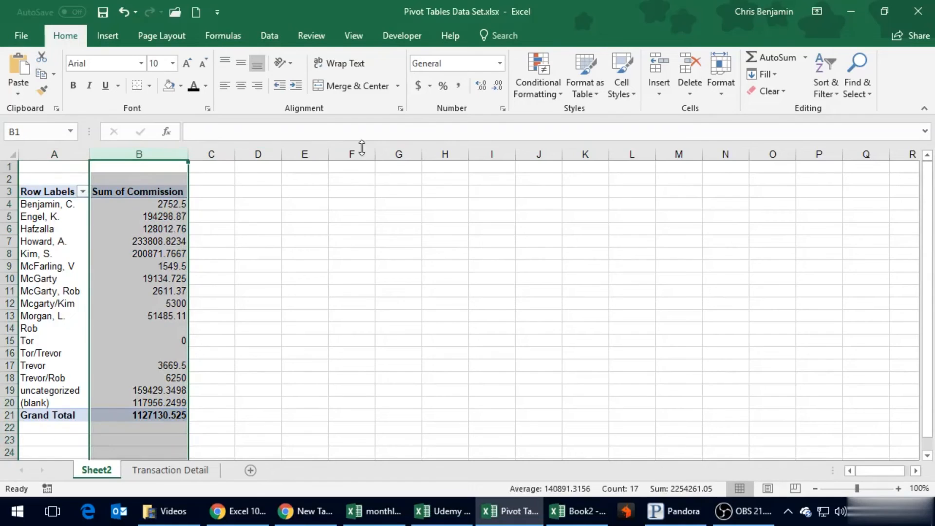
left_click(419, 86)
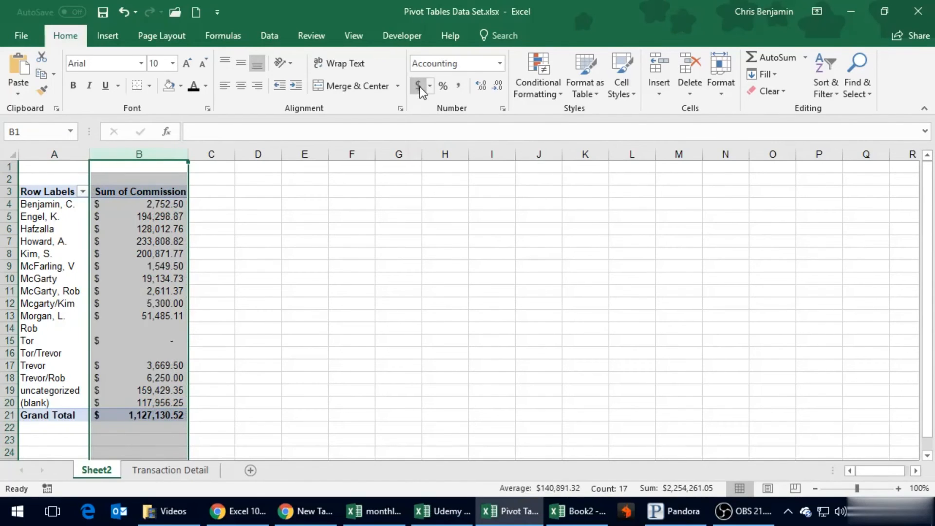
left_click_drag(245, 283, 246, 290)
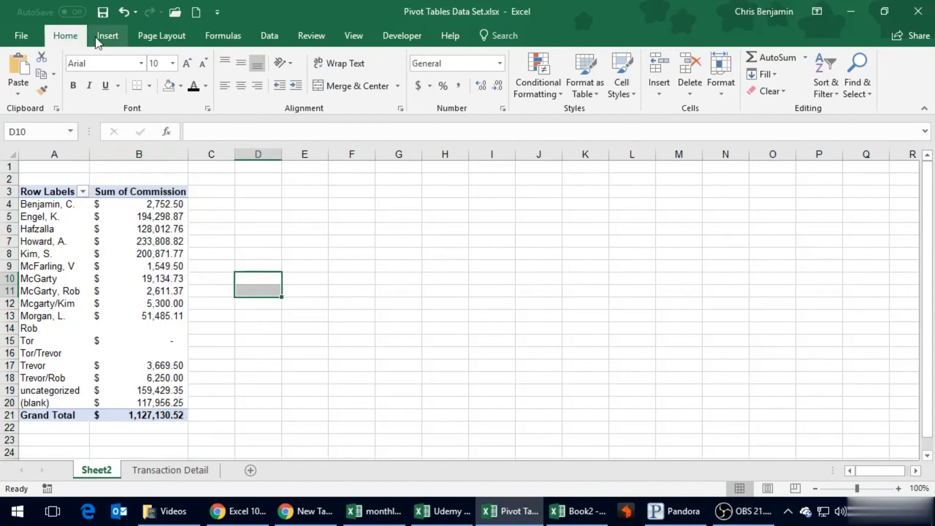
Save the workbook, continuing past the compatibility check, and select cell B15 inside the PivotTable
left_click(103, 13)
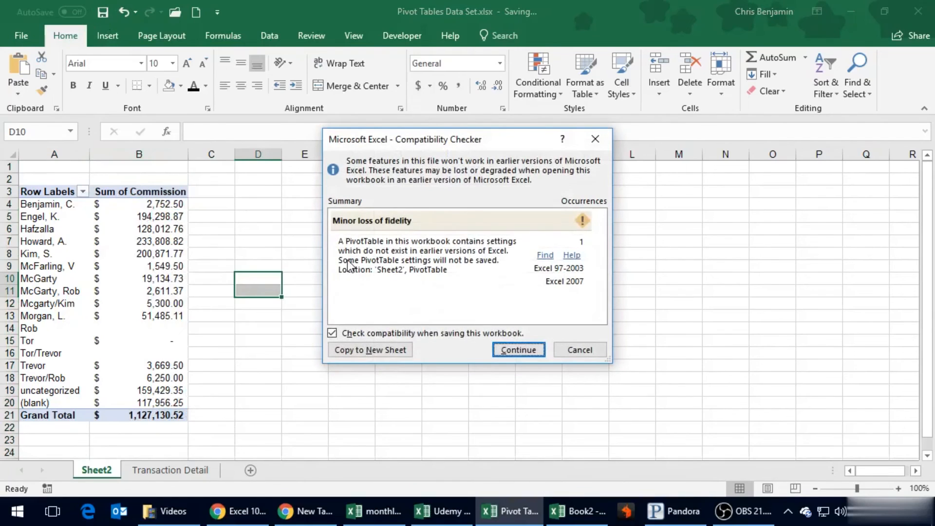
left_click(517, 350)
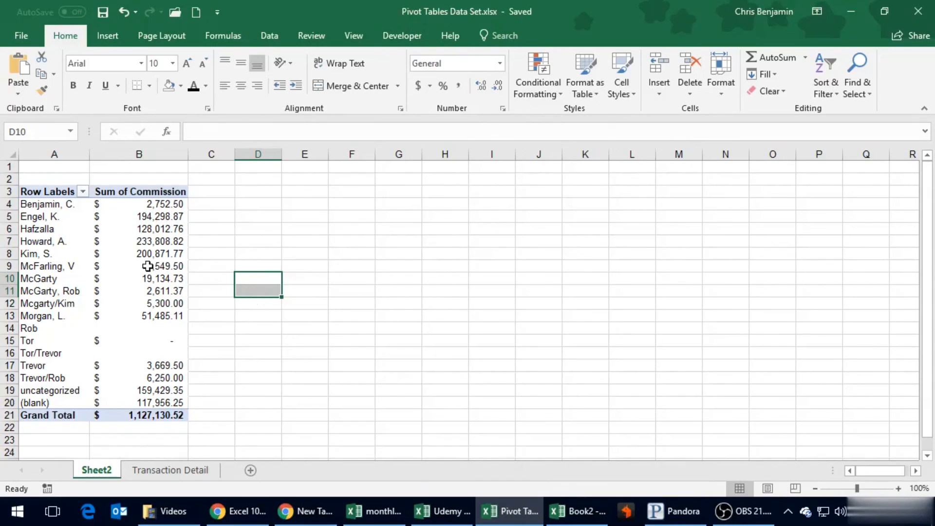
left_click(133, 341)
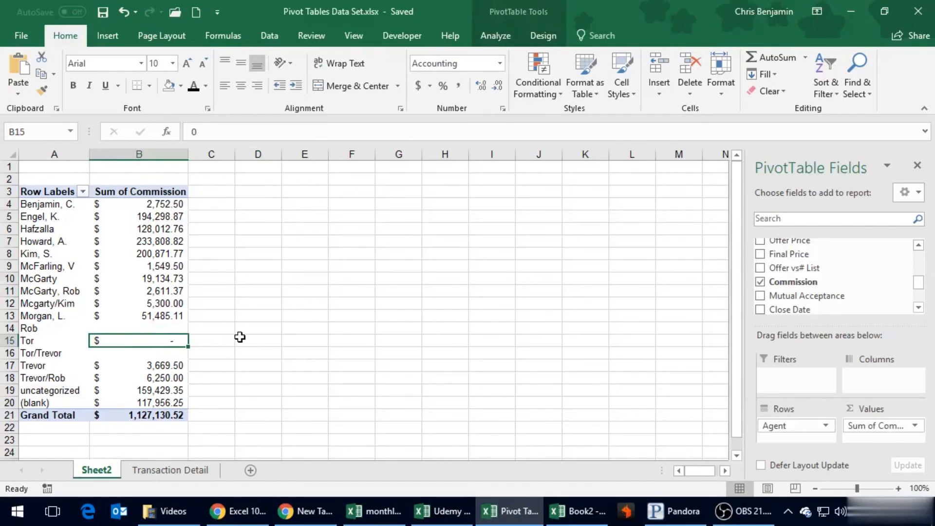